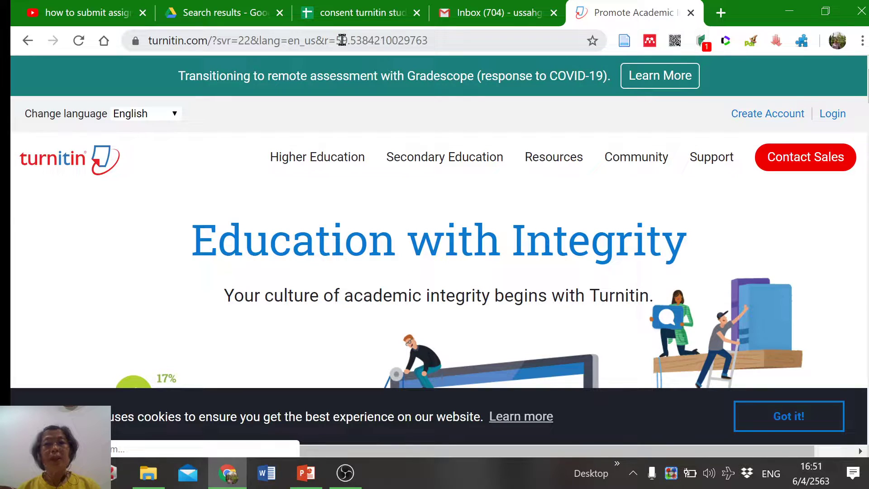
# Go to the Turnitin login page and fill in the saved account e-mail
pyautogui.click(832, 117)
pyautogui.click(360, 272)
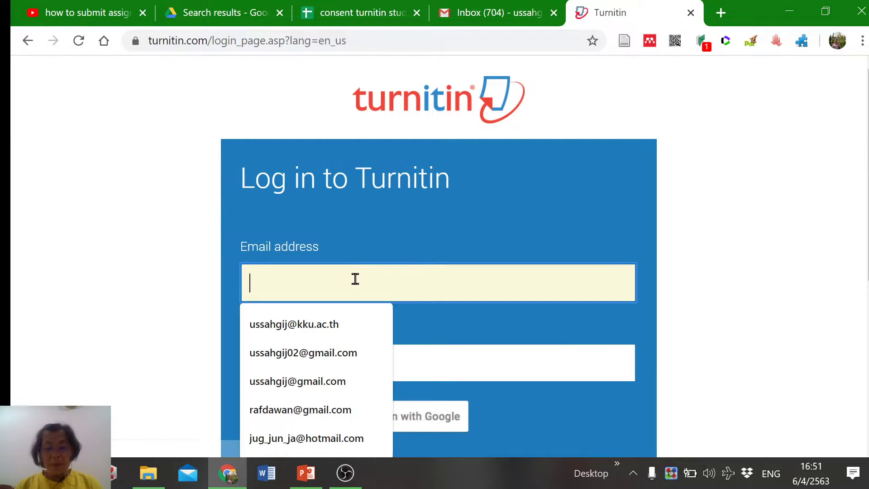
pyautogui.click(334, 325)
# Enter the account password, sign in, and switch the role to Student
pyautogui.click(323, 365)
pyautogui.write('••••••')
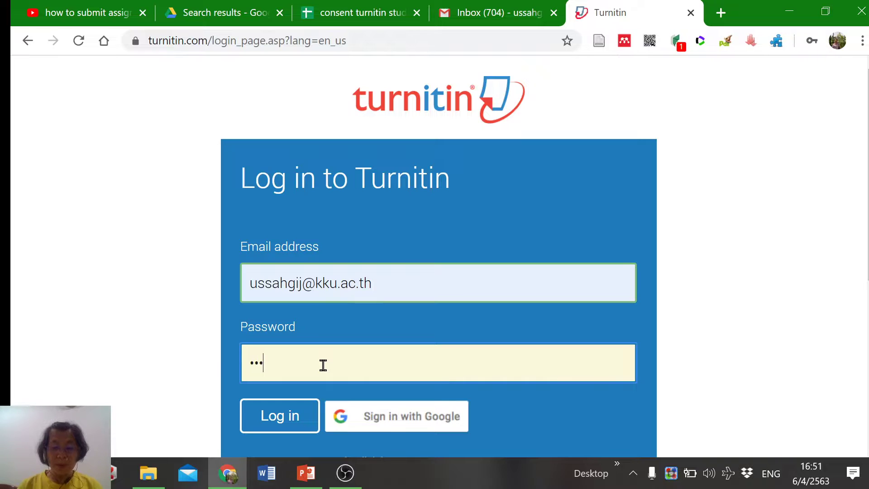
pyautogui.write('••••')
pyautogui.click(314, 415)
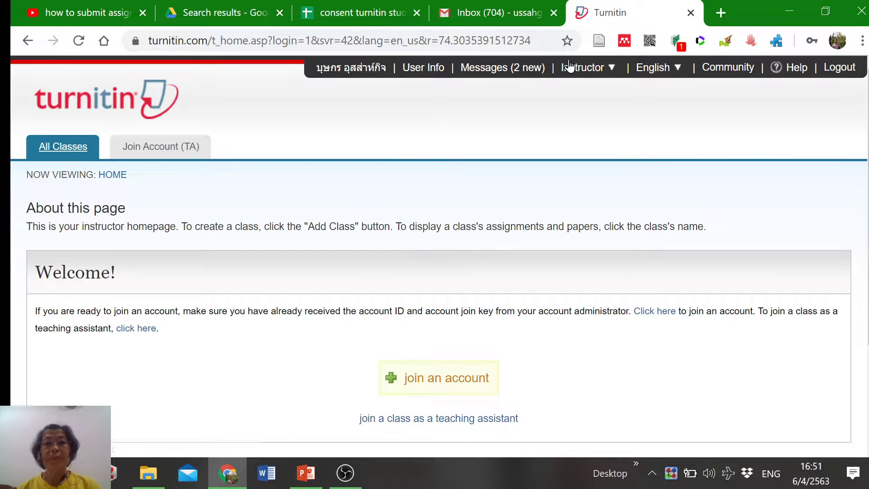
pyautogui.moveTo(576, 70)
pyautogui.click(582, 92)
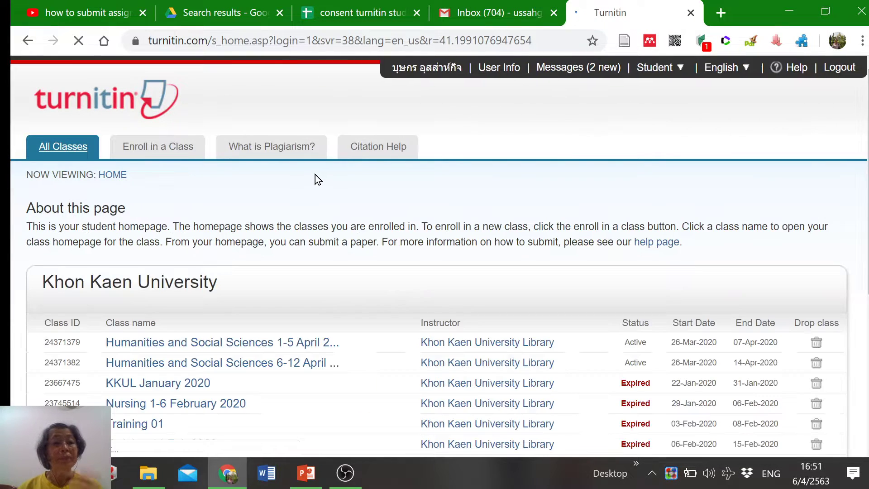
# In the Humanities and Social Sciences 6-12 April 2020 class, start a Thesis-3 submission titled 'Happy Work-3'
pyautogui.click(226, 365)
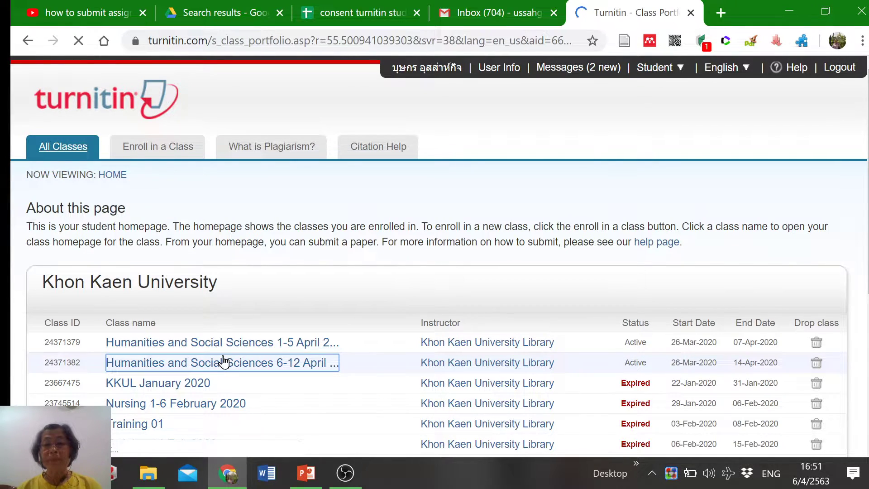
pyautogui.scroll(-2, 281, 346)
pyautogui.scroll(-5, 281, 346)
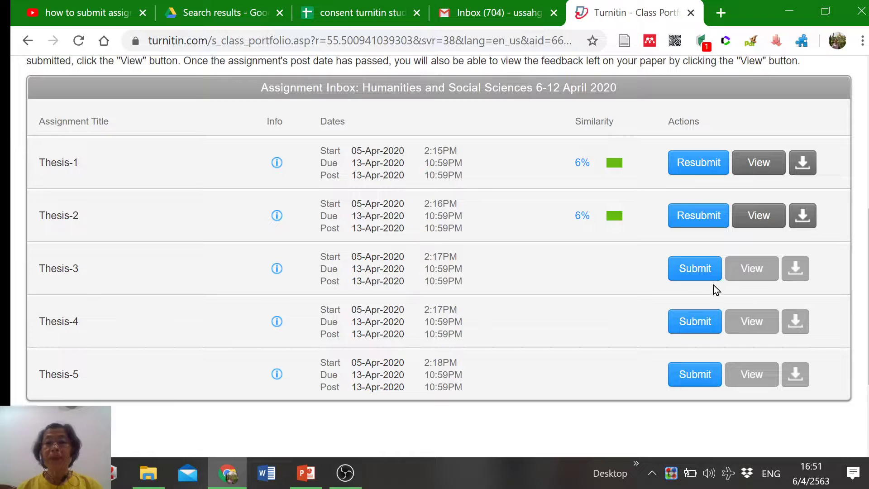
pyautogui.click(703, 269)
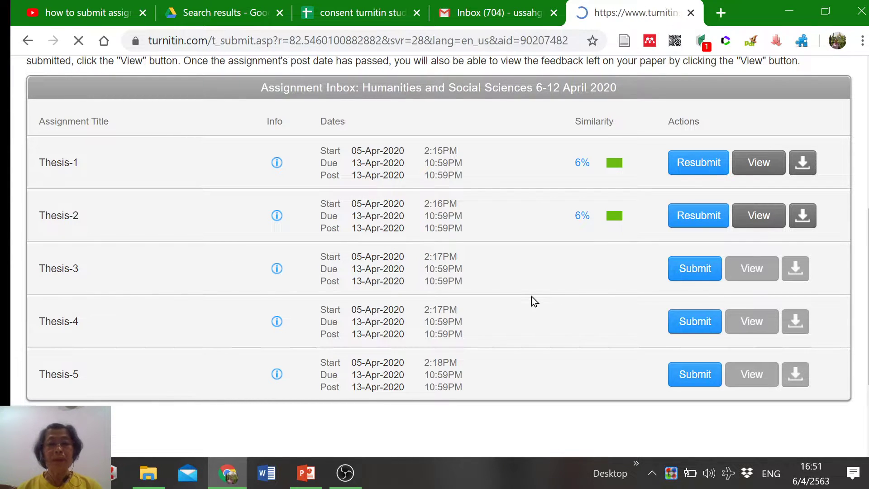
pyautogui.scroll(-7, 136, 371)
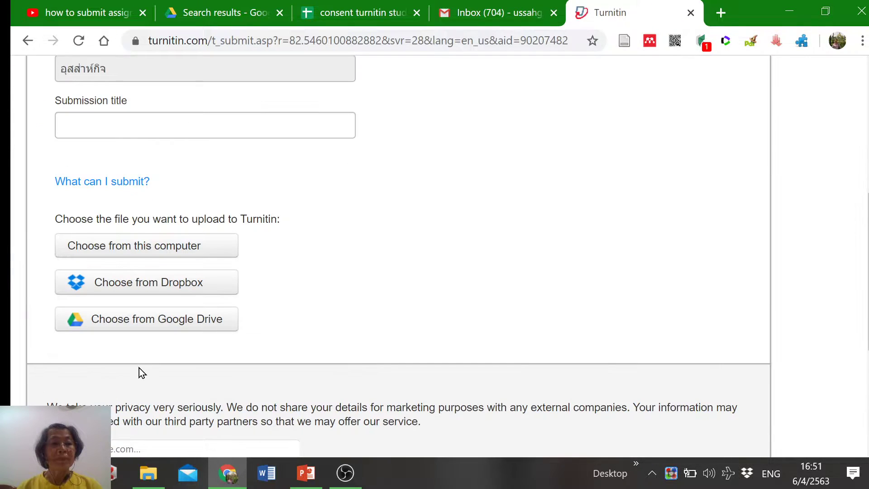
pyautogui.click(223, 120)
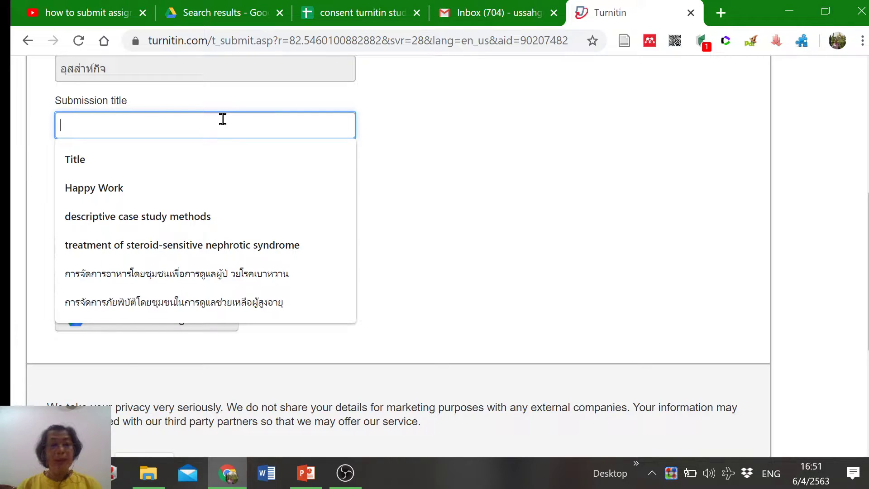
pyautogui.write('H')
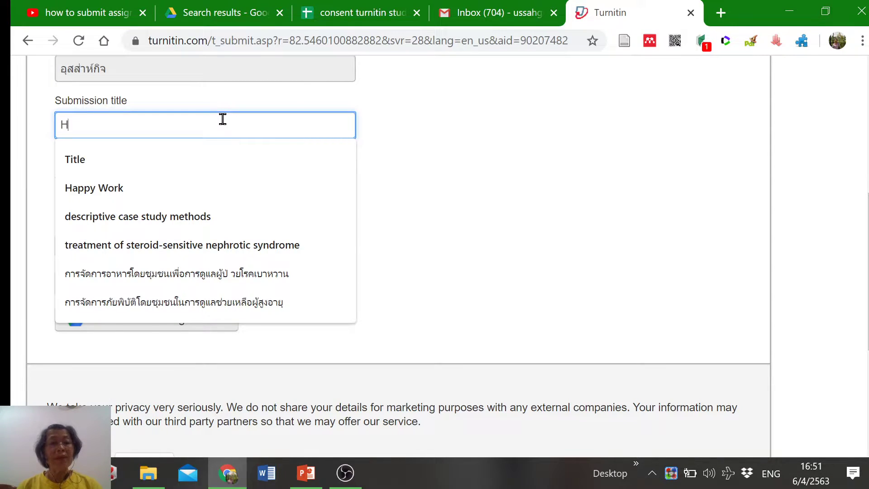
pyautogui.write('appy Work-')
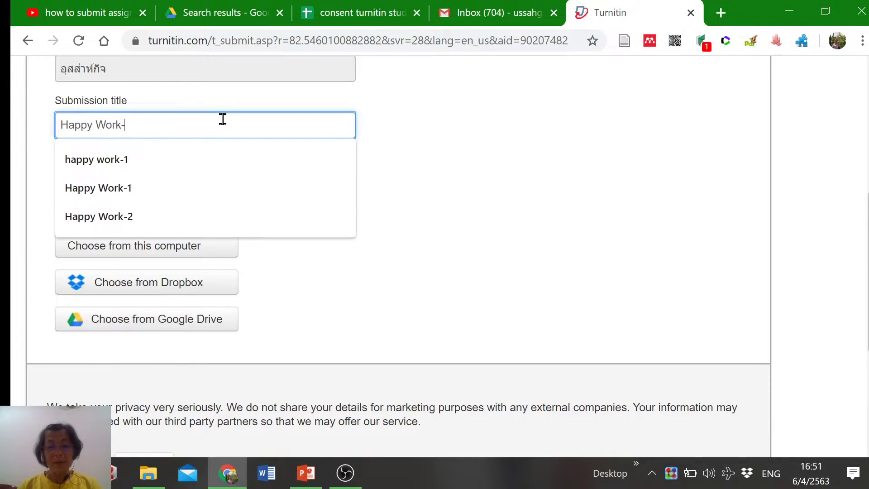
pyautogui.write('3')
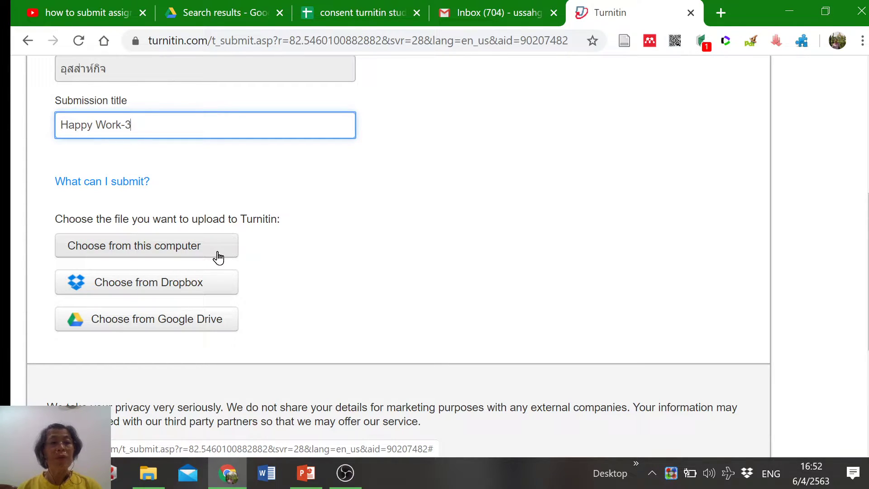
# Attach 1 Happy Work.pdf from this computer and upload it to Turnitin
pyautogui.click(218, 256)
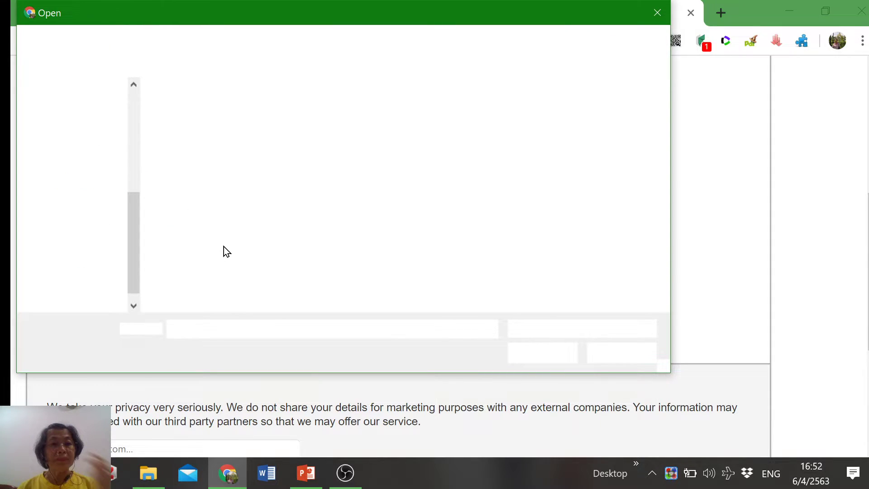
pyautogui.click(200, 127)
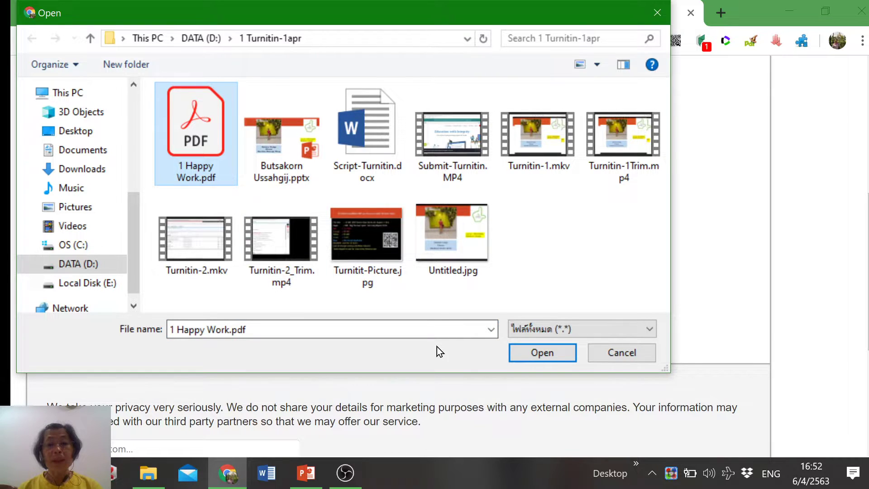
pyautogui.click(544, 354)
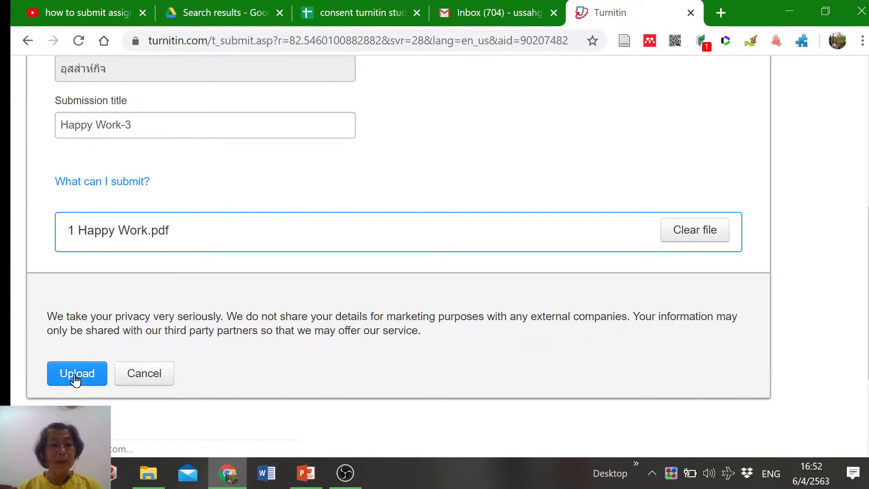
pyautogui.scroll(-3, 539, 317)
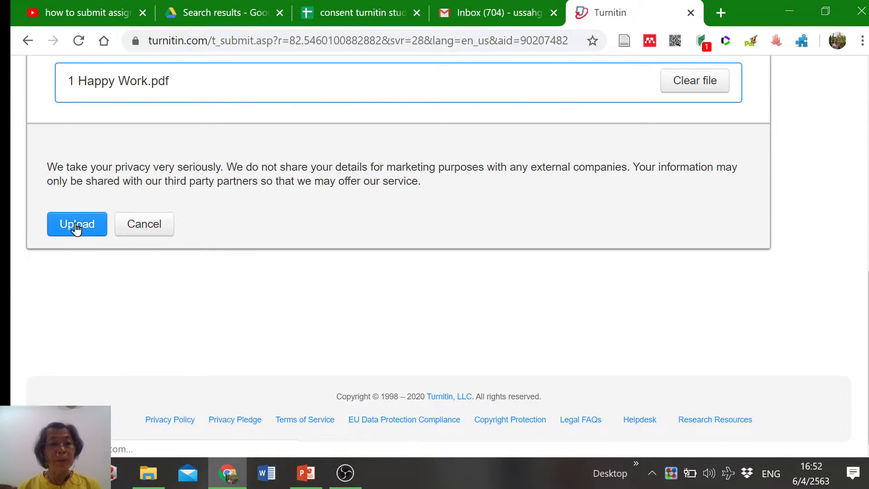
pyautogui.click(75, 224)
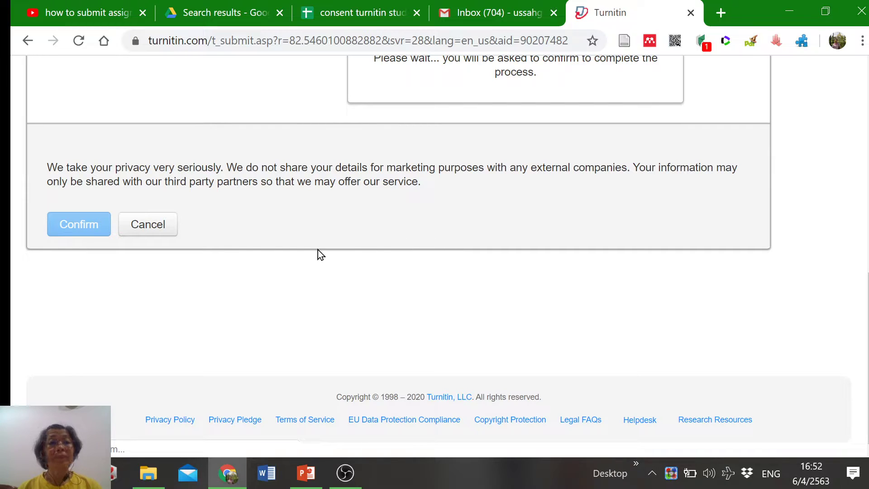
# Review the 1-page, 145-word preview and confirm the submission
pyautogui.scroll(-6, 433, 297)
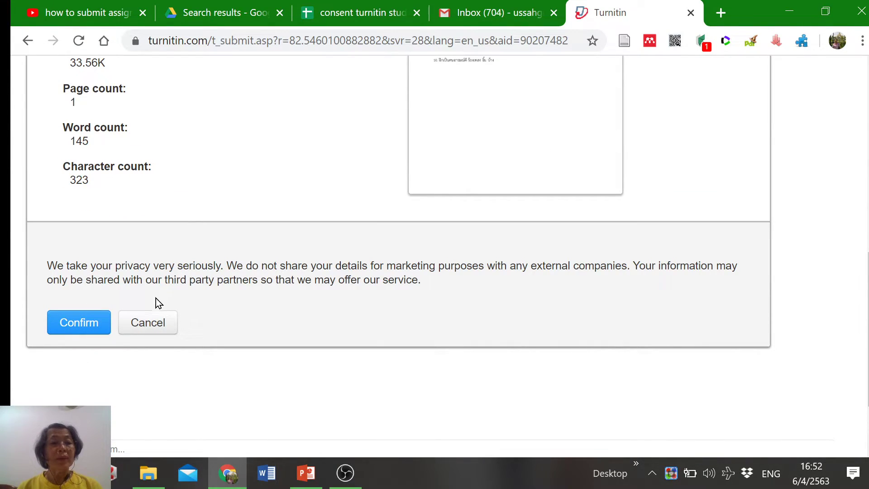
pyautogui.scroll(-2, 159, 303)
pyautogui.click(87, 225)
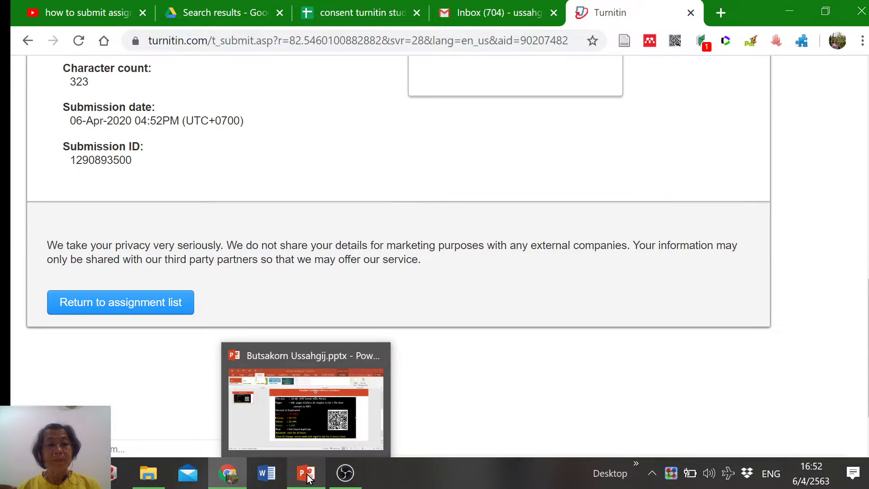
# Present the Turnitin Condition slide full screen, then end the show to return to editing
pyautogui.click(324, 462)
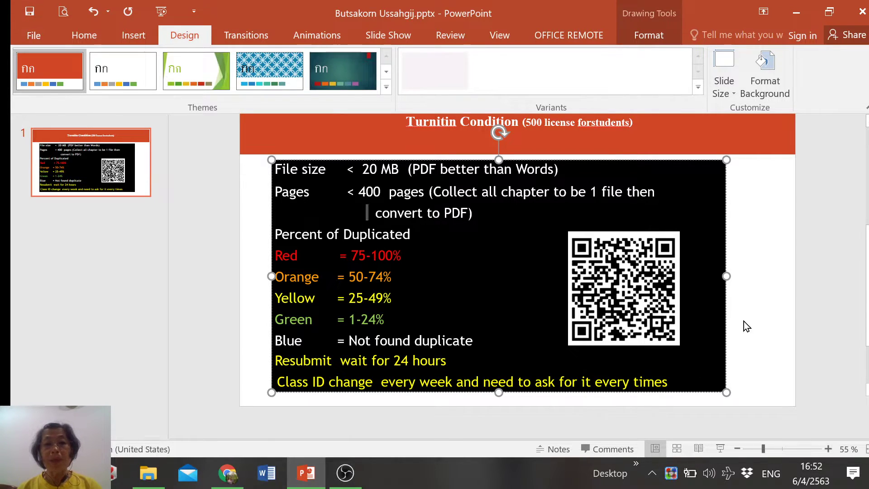
pyautogui.click(721, 448)
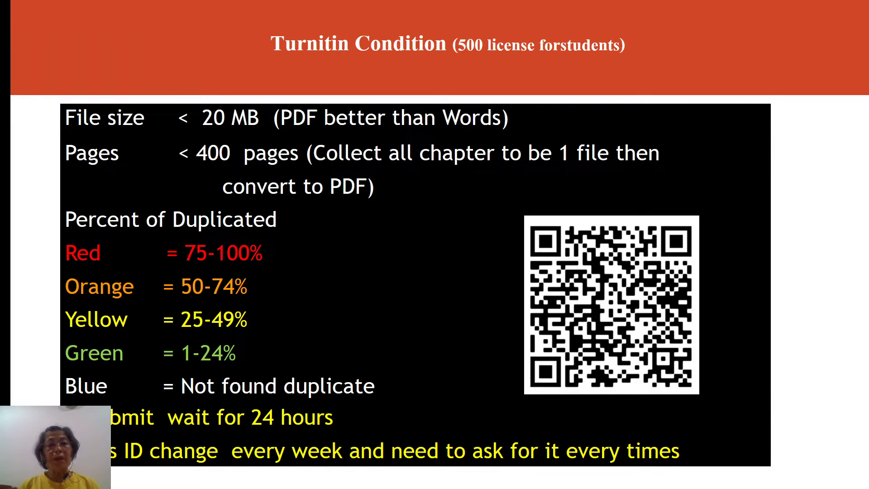
pyautogui.press('Escape')
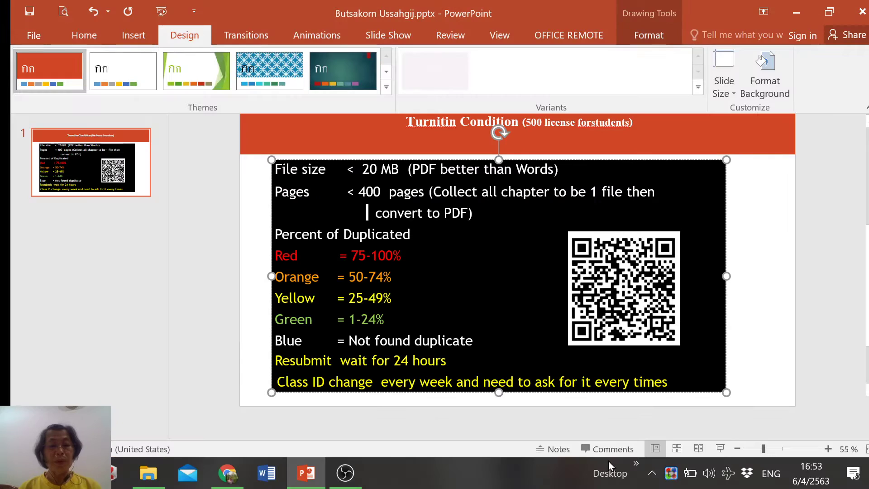
# Return to the assignment list and open Thesis-3's 6% similarity report maximized
pyautogui.click(227, 474)
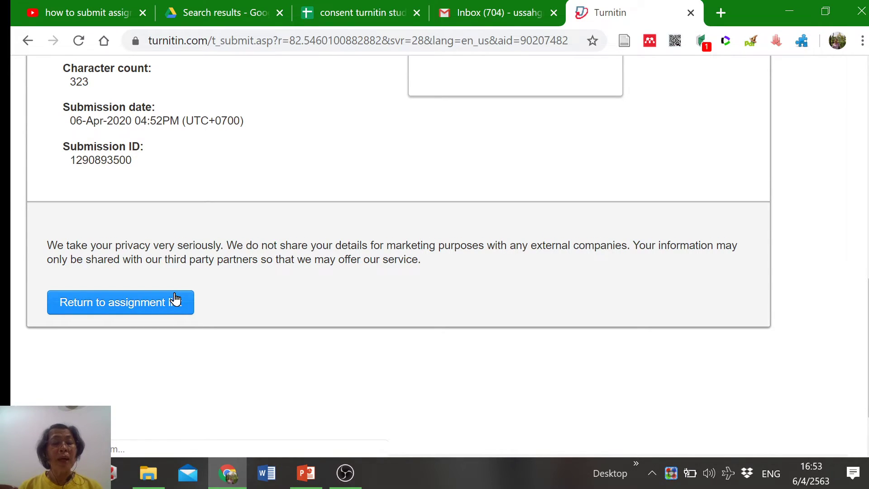
pyautogui.click(175, 300)
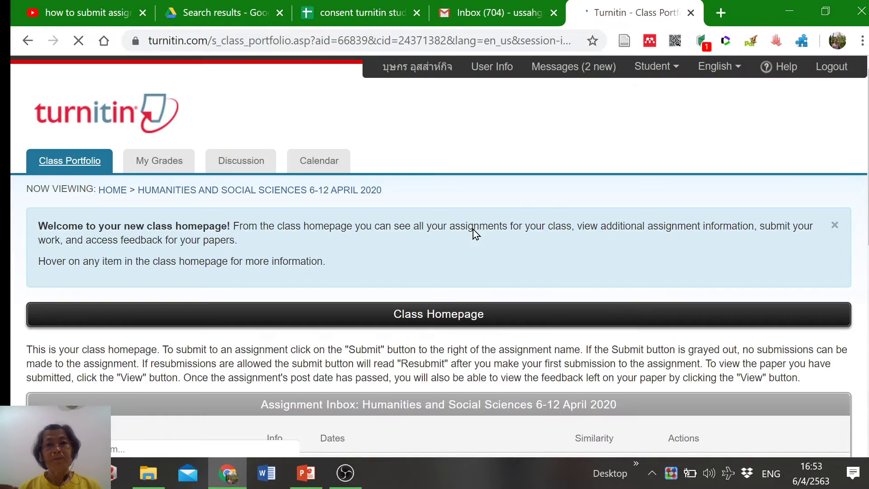
pyautogui.scroll(-5, 486, 258)
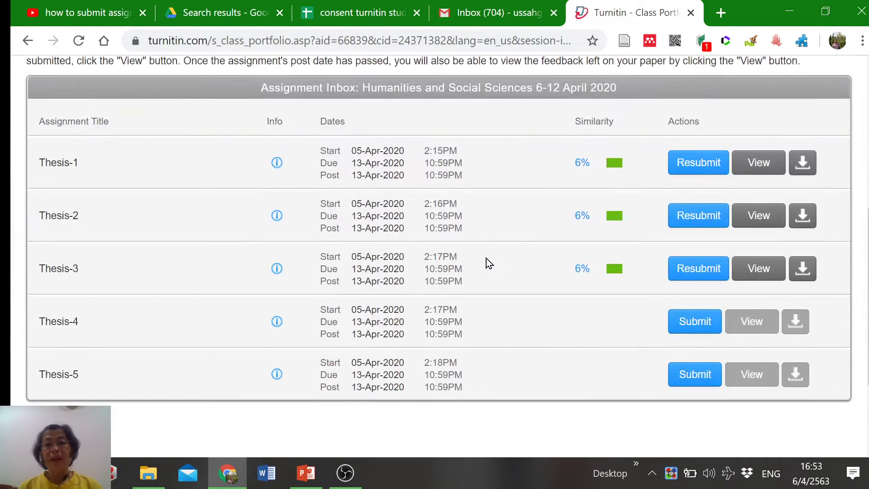
pyautogui.click(574, 269)
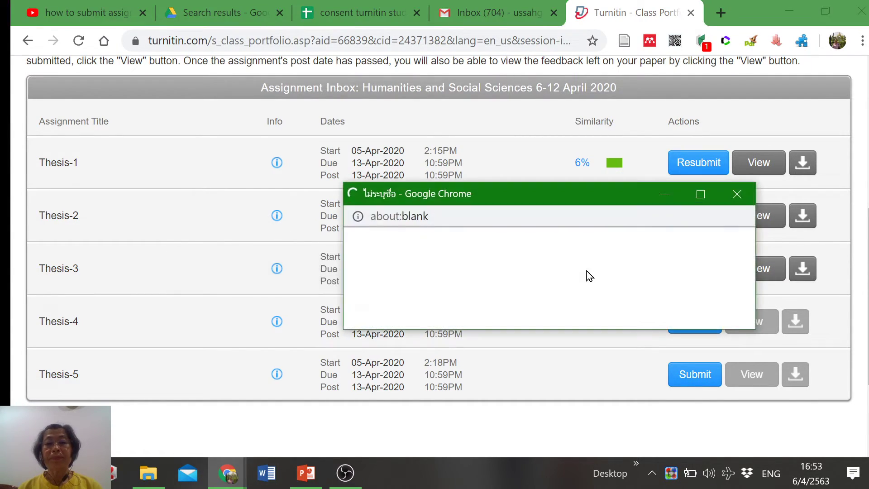
pyautogui.click(701, 193)
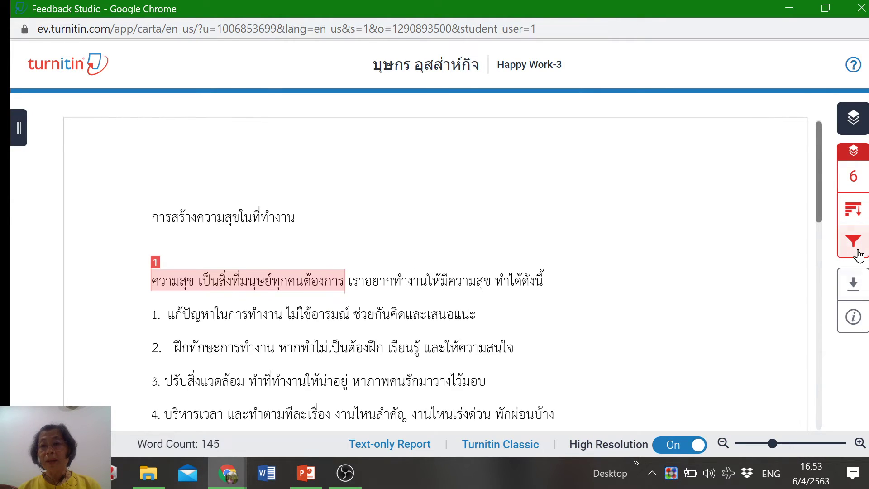
# Download the Happy Work-3 report's Current View as a PDF and open it
pyautogui.click(855, 285)
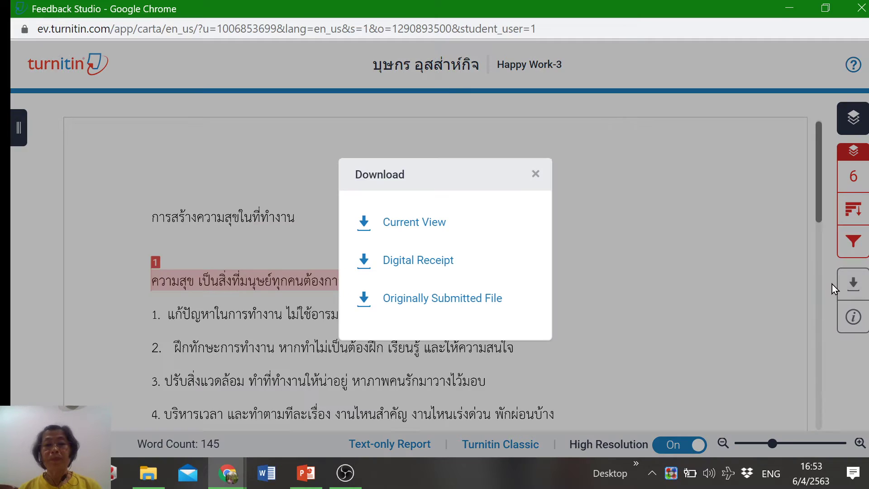
pyautogui.click(418, 221)
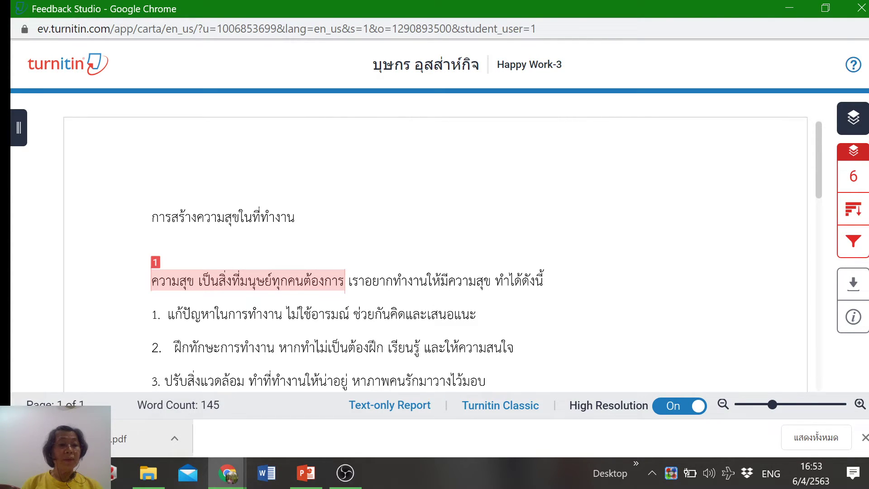
pyautogui.click(68, 438)
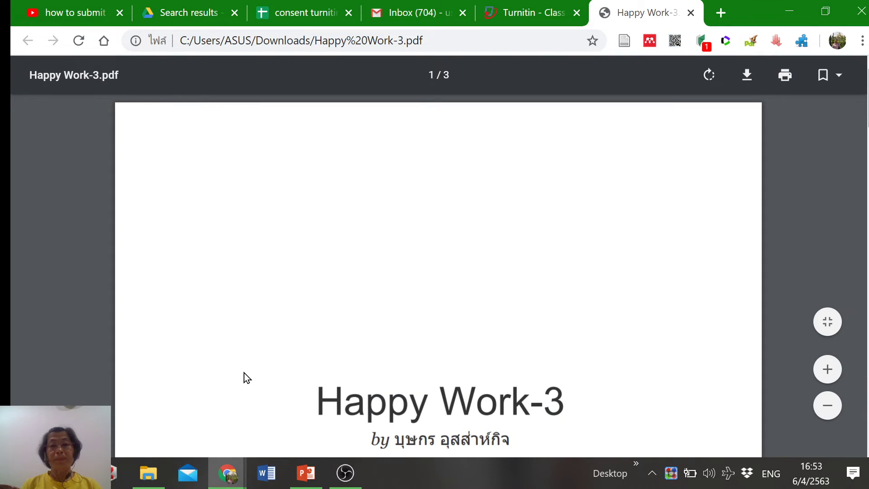
# Scroll through Happy Work-3.pdf to page 3's Originality Report showing 6% similarity
pyautogui.scroll(-5, 248, 365)
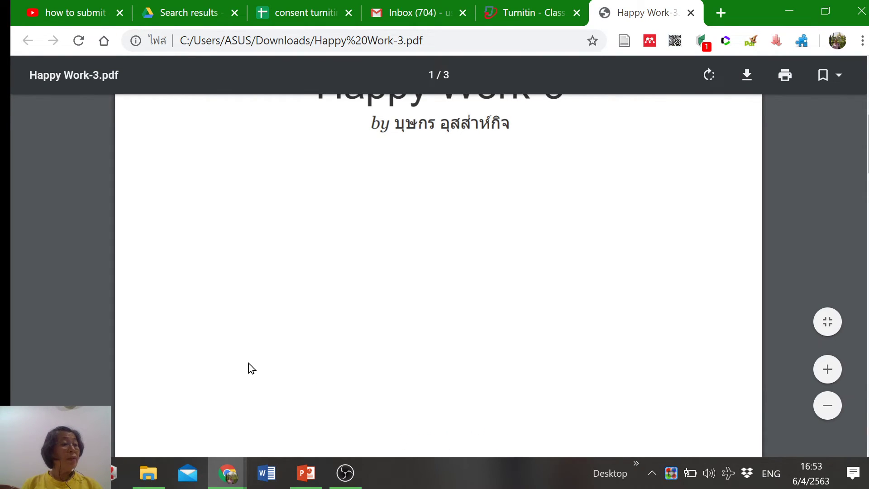
pyautogui.scroll(5, 376, 227)
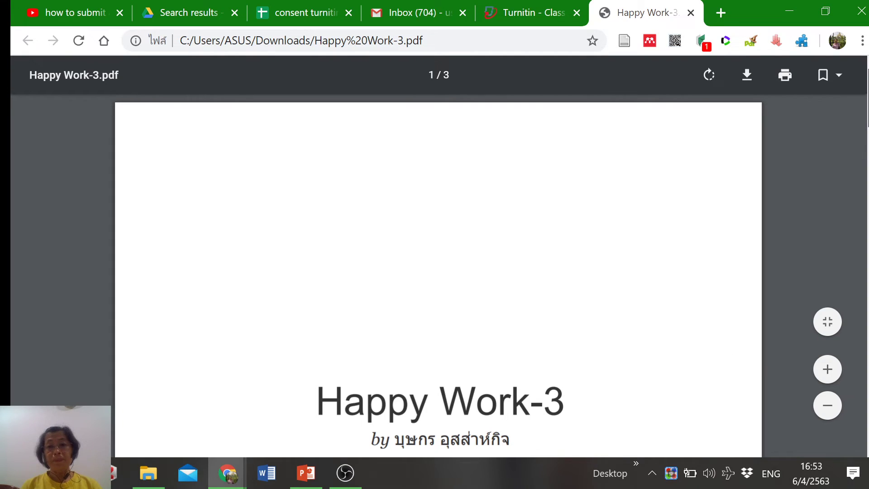
pyautogui.moveTo(867, 93); pyautogui.dragTo(867, 135)
pyautogui.scroll(-10, 438, 272)
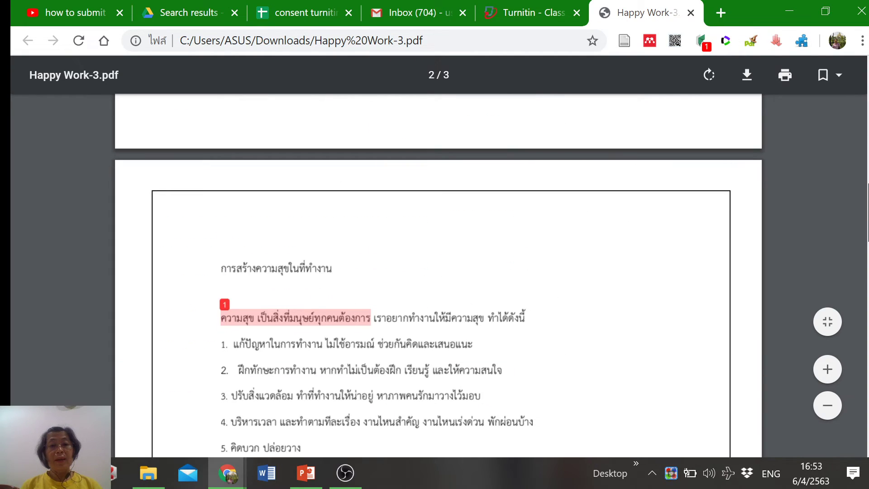
pyautogui.scroll(-5, 439, 271)
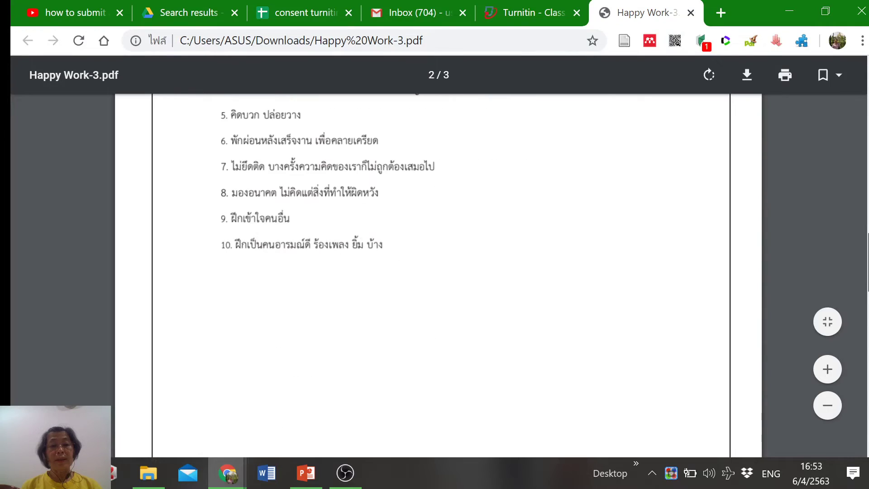
pyautogui.scroll(-5, 438, 271)
pyautogui.scroll(-5, 439, 271)
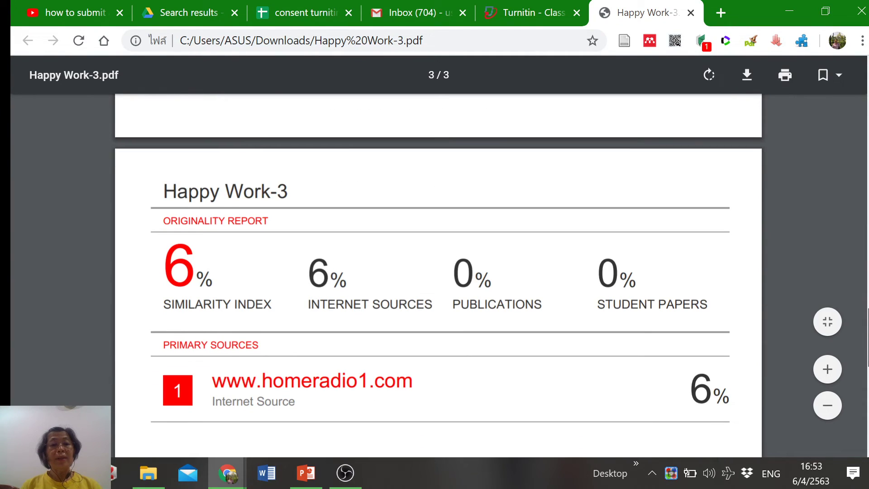